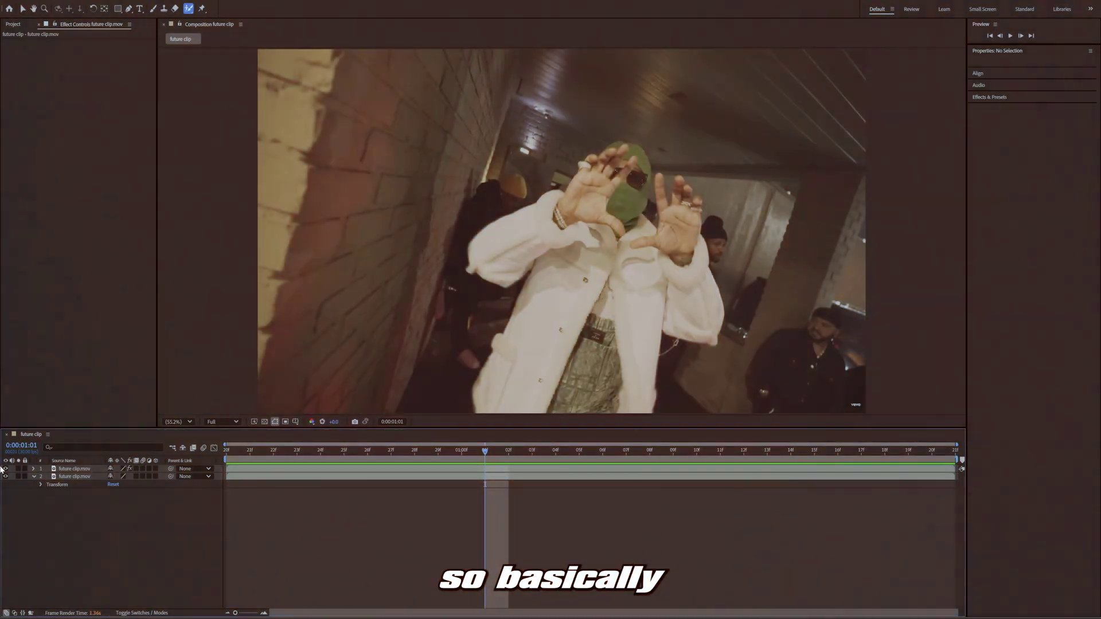
Preview the cut-out subject with the background clip hidden, then show the background again
{"action": "left_click", "coordinate": [6, 476]}
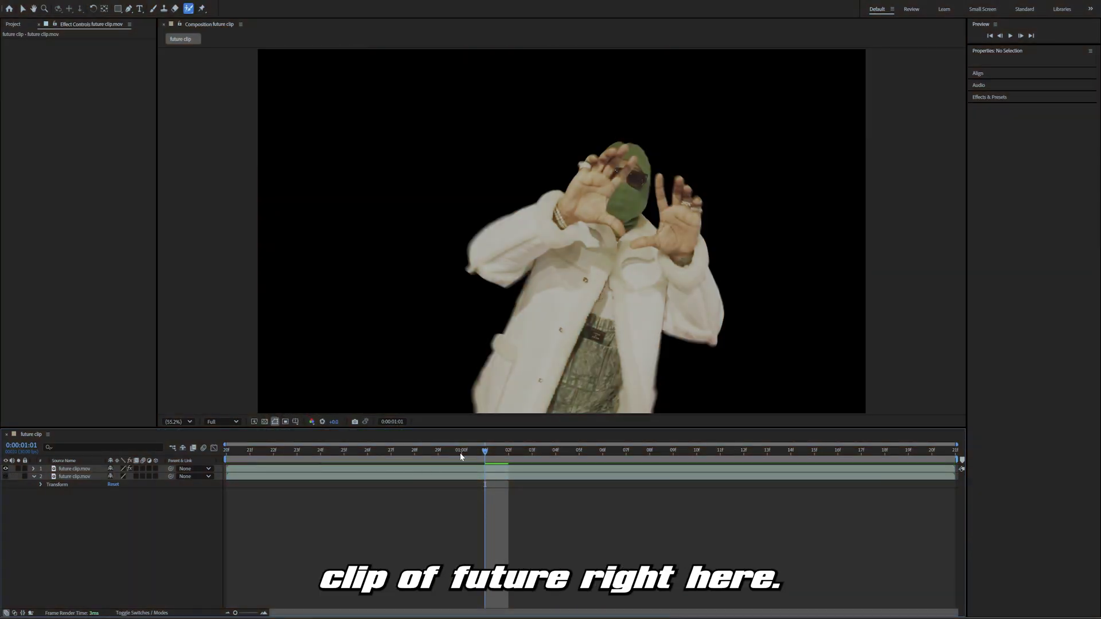
{"action": "key", "text": "space"}
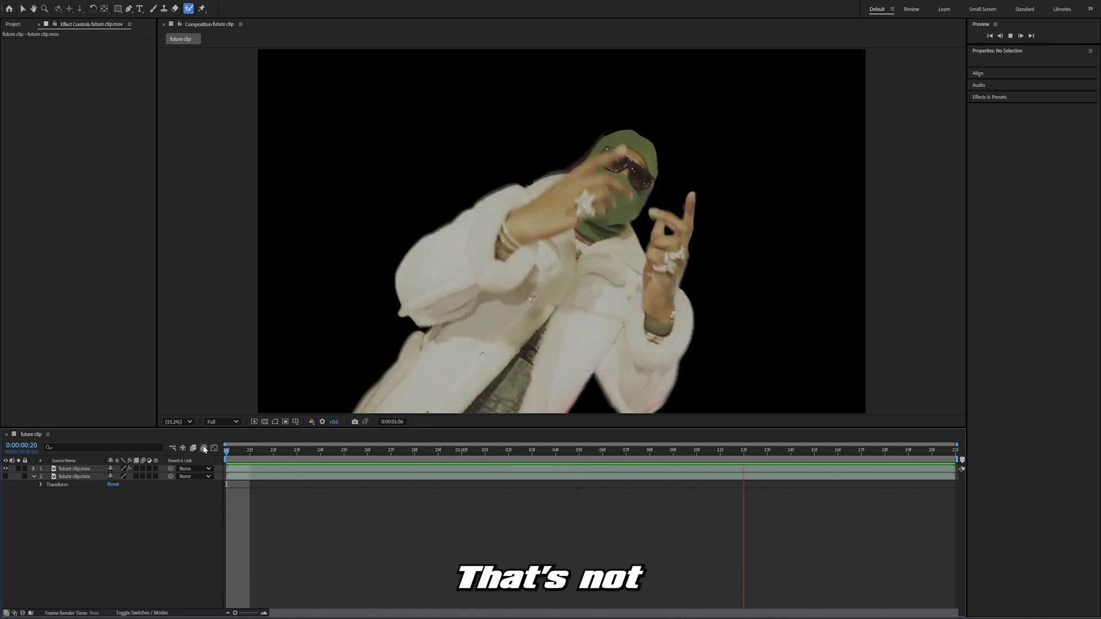
{"action": "left_click", "coordinate": [6, 477]}
{"action": "left_click", "coordinate": [75, 476]}
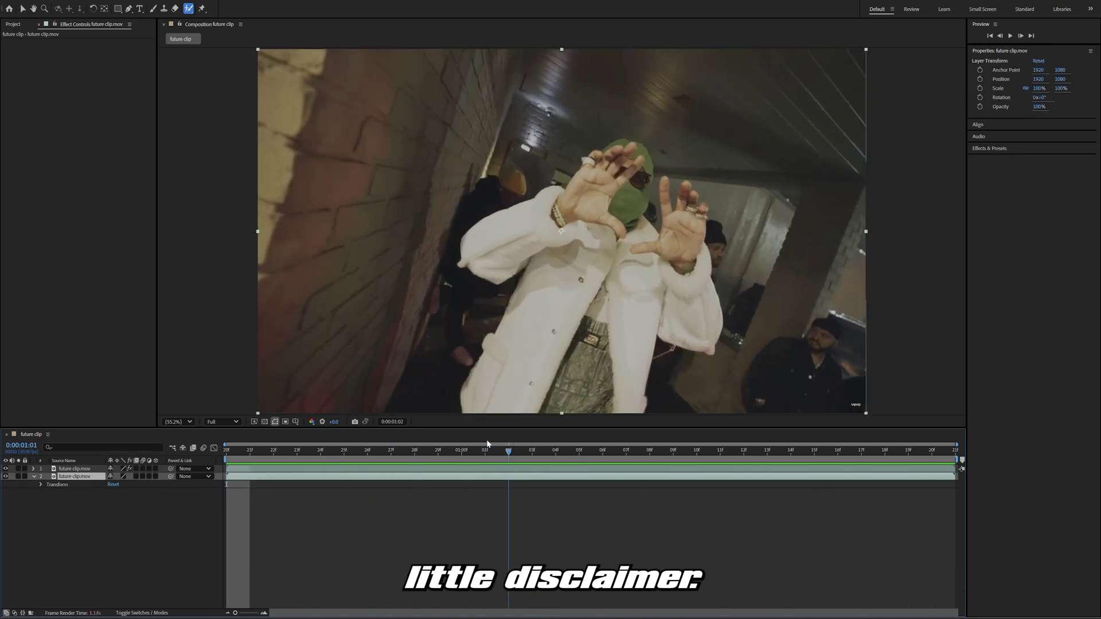
{"action": "key", "text": "space"}
{"action": "key", "text": "space"}
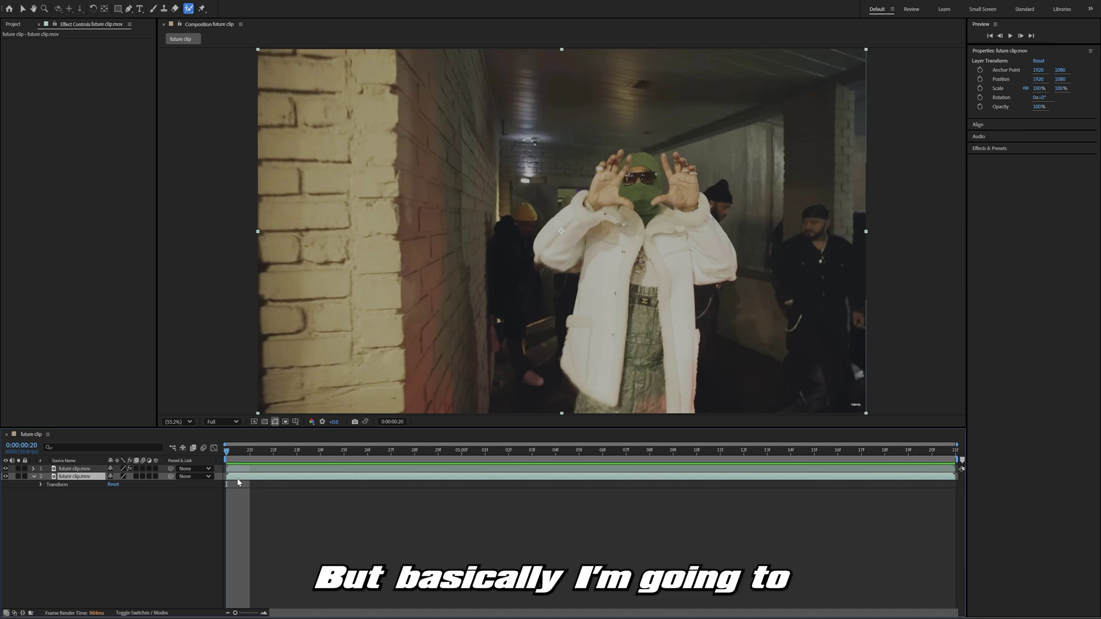
Apply S_ParallaxStrips to the background future-clip.mov layer by searching 'para'
{"action": "key", "text": "ctrl+space"}
{"action": "type", "text": "para"}
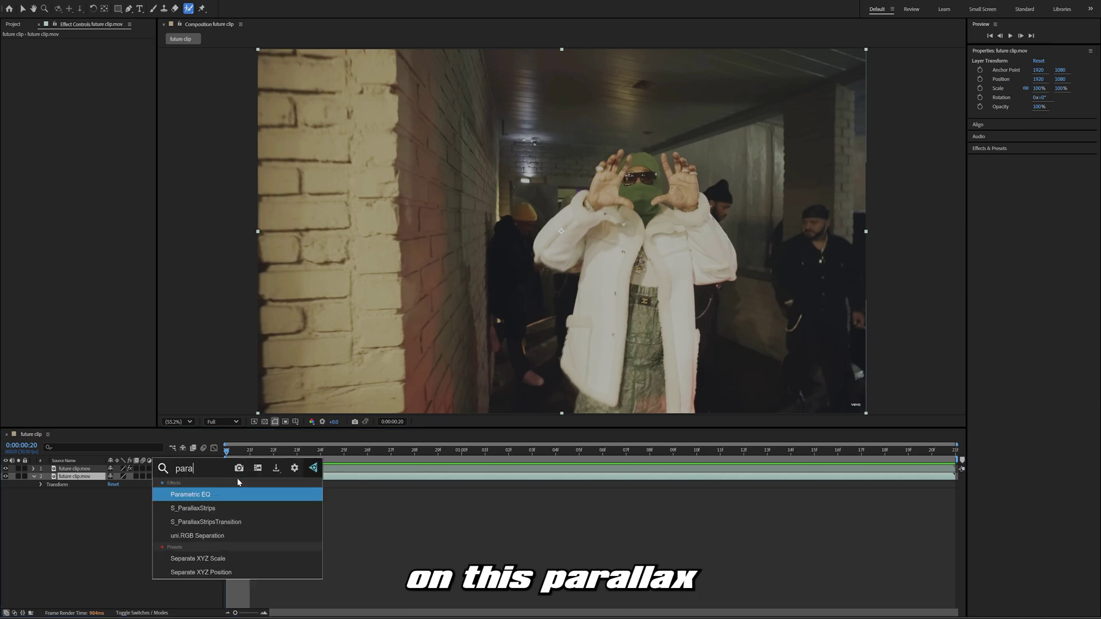
{"action": "key", "text": "Down"}
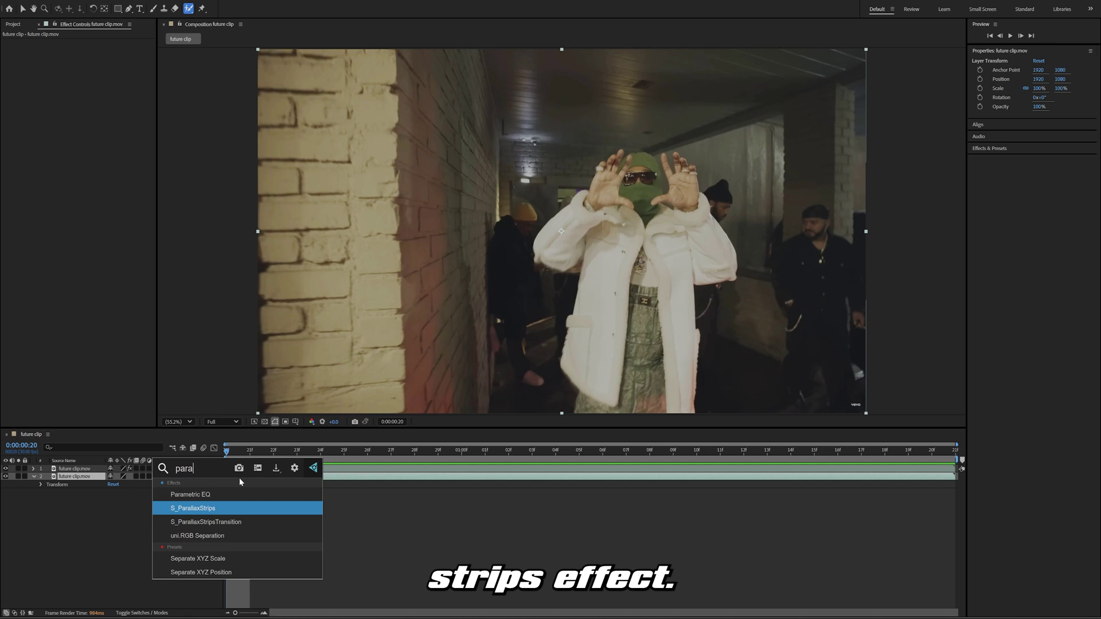
{"action": "left_click", "coordinate": [207, 507]}
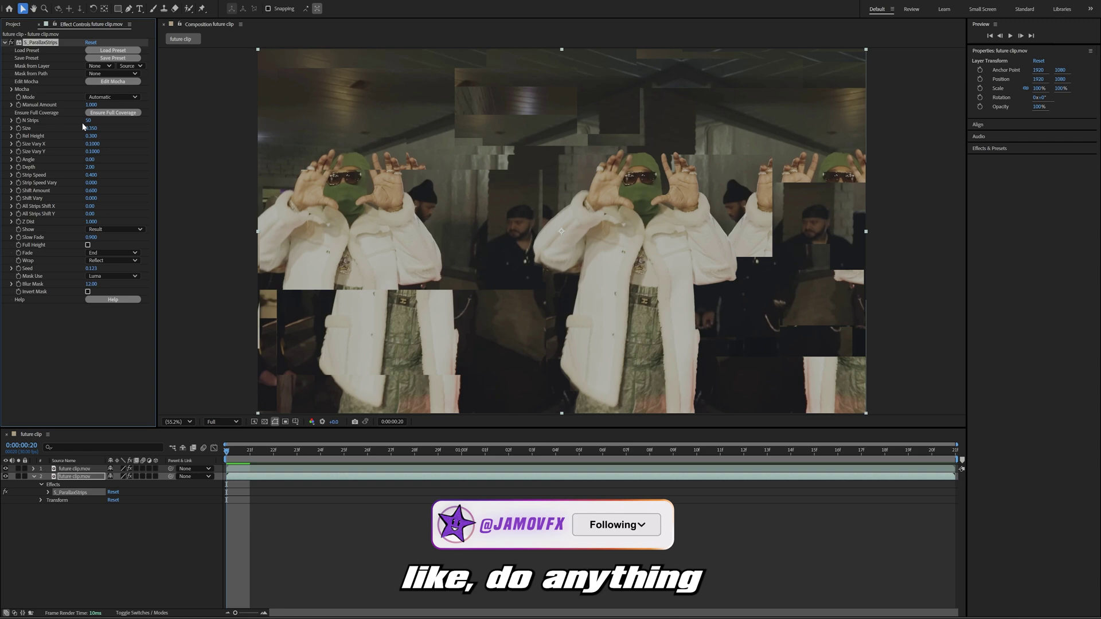
Scrub the strip Size up to 1.000 for big clones, then down to 0.090
{"action": "left_click_drag", "start_coordinate": [89, 128], "coordinate": [164, 153]}
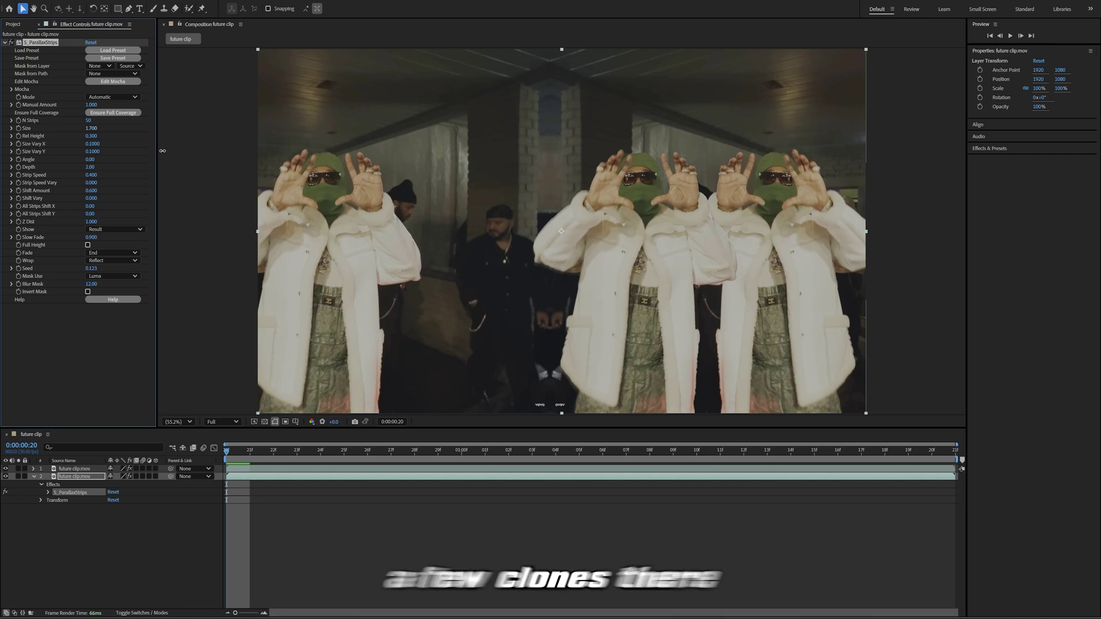
{"action": "left_click_drag", "start_coordinate": [144, 150], "coordinate": [93, 144]}
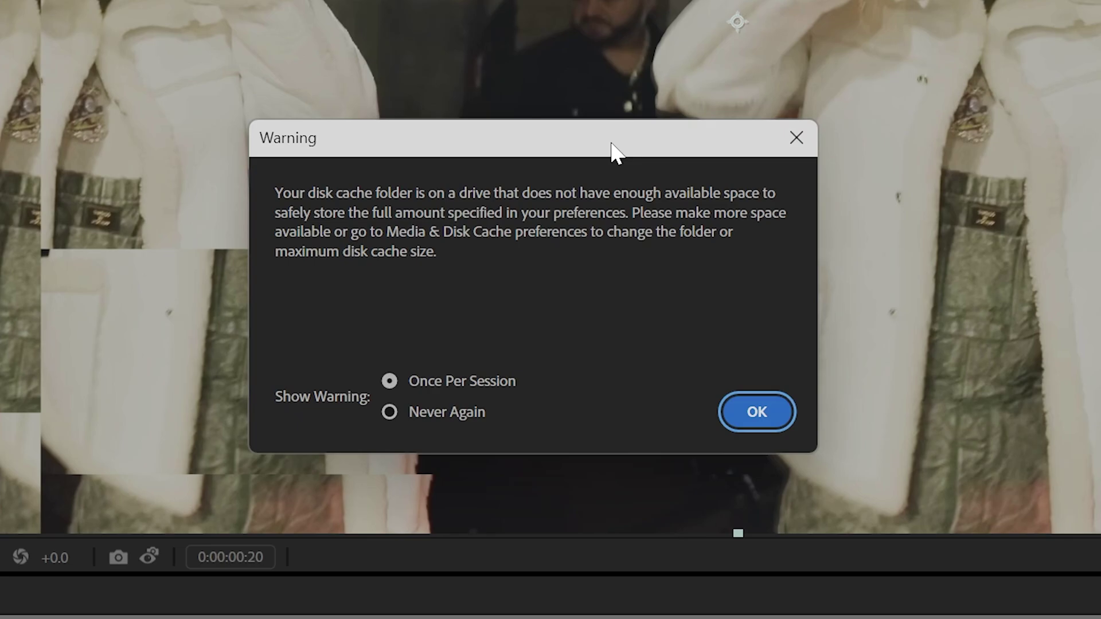
Close the disk cache space warning dialog
{"action": "left_click", "coordinate": [796, 137]}
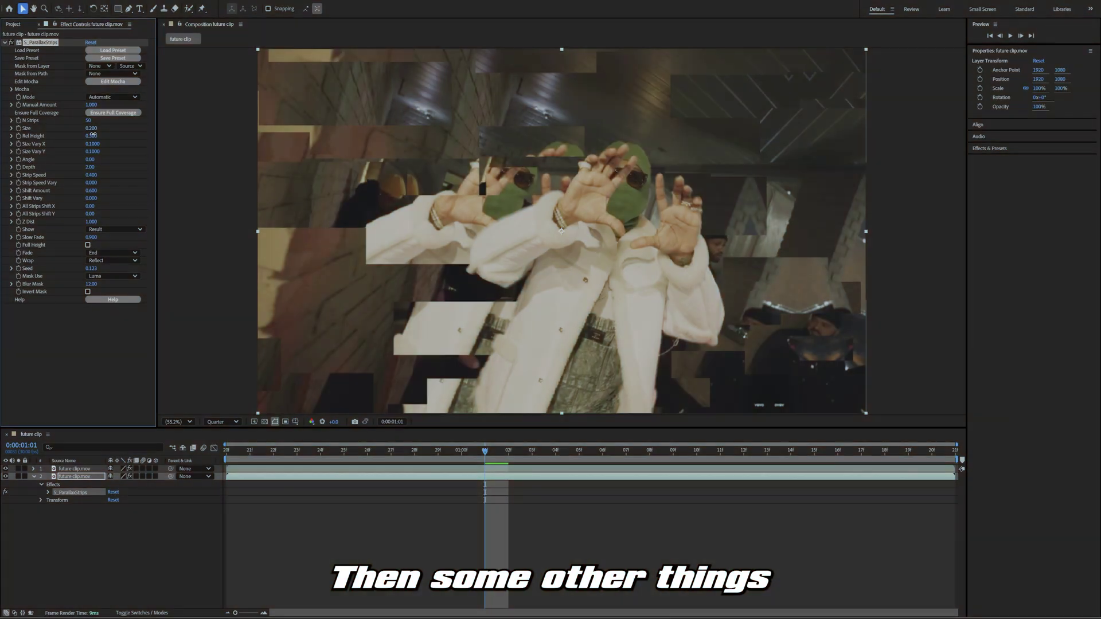
Make the strips taller by raising Rel Height to 0.600, then to 1.221
{"action": "left_click_drag", "start_coordinate": [91, 136], "coordinate": [104, 136]}
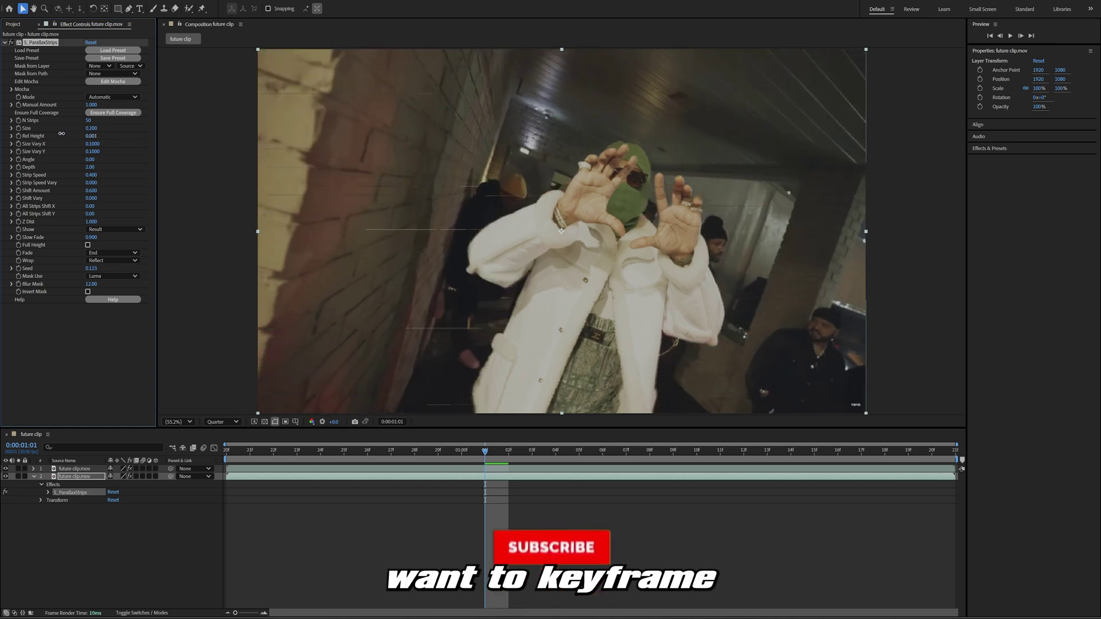
{"action": "left_click_drag", "start_coordinate": [61, 133], "coordinate": [70, 160]}
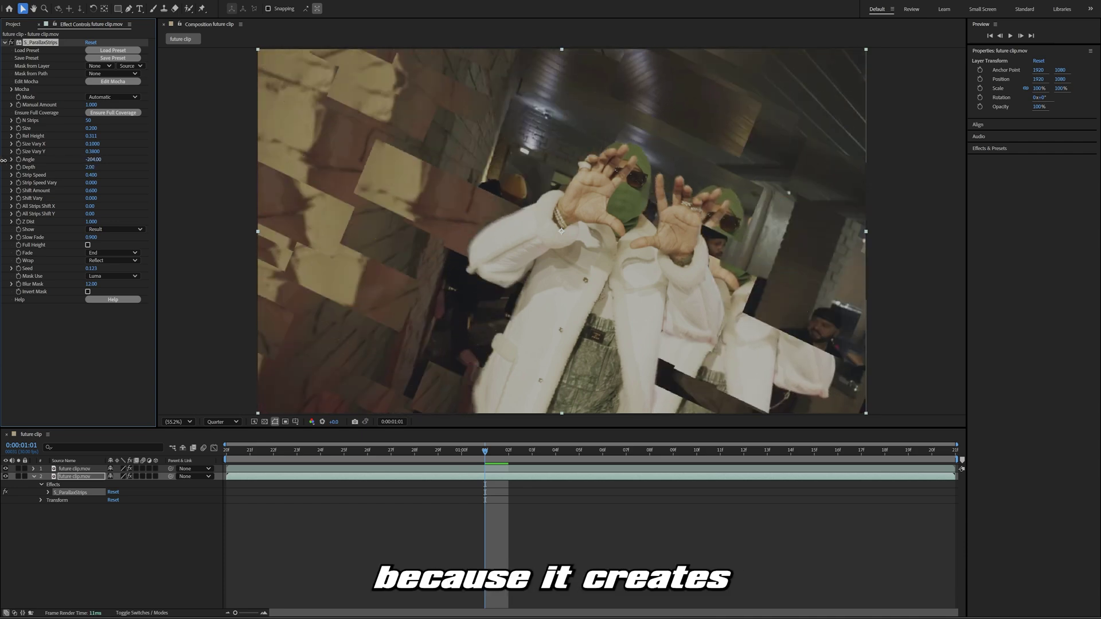
Rotate the strips to about -219 degrees and raise Shift Vary to about 1.970
{"action": "left_click_drag", "start_coordinate": [3, 160], "coordinate": [147, 221]}
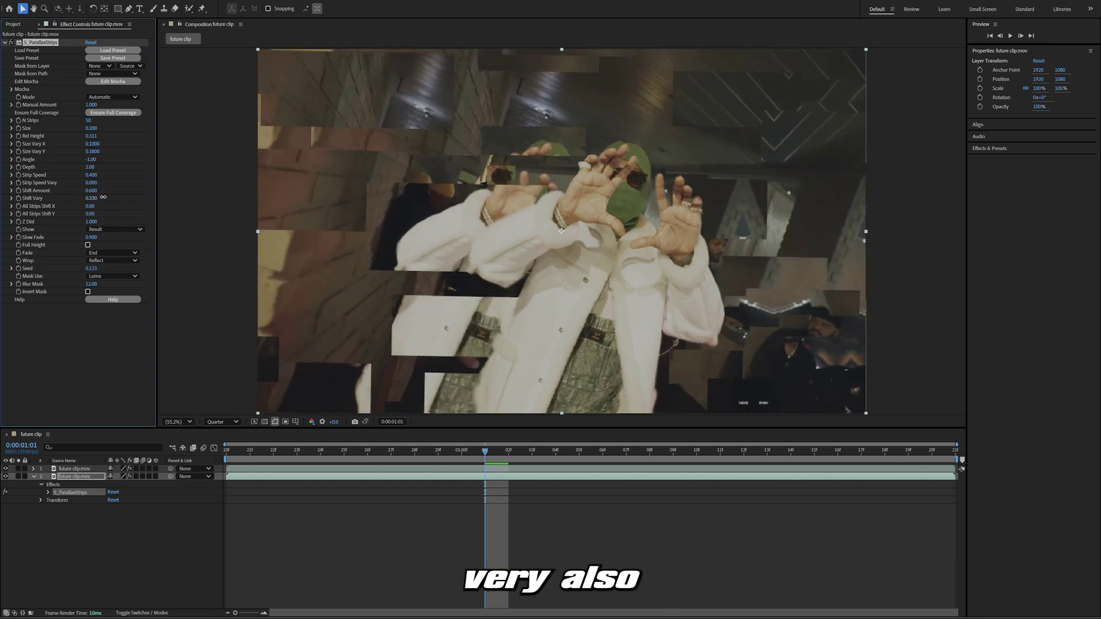
{"action": "left_click_drag", "start_coordinate": [165, 196], "coordinate": [141, 198]}
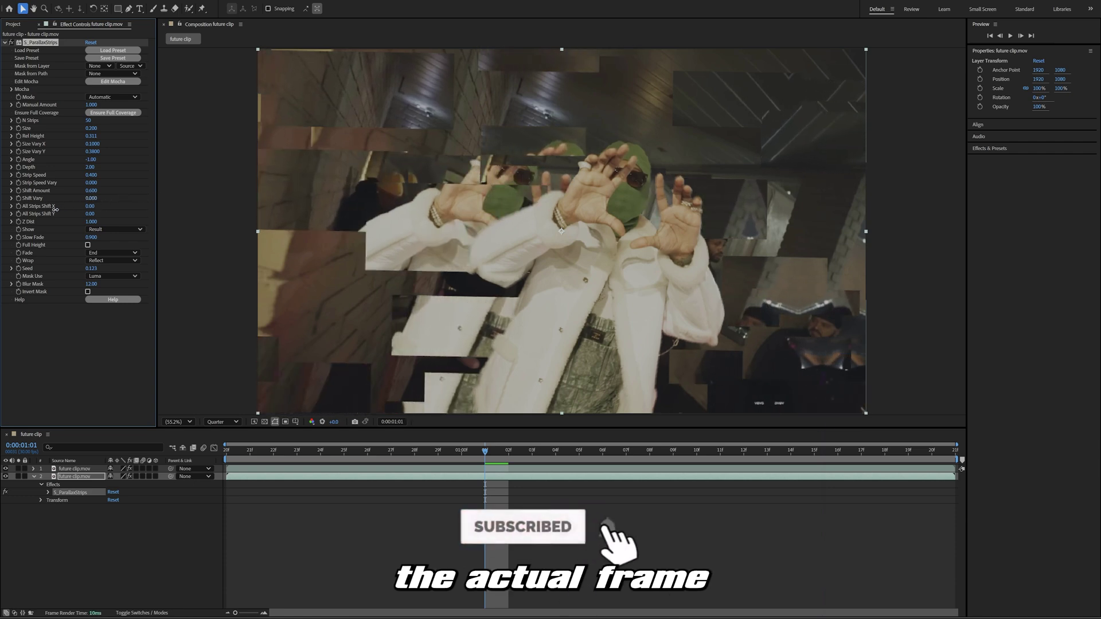
Set Shift Vary to 0.630 and slide all strips horizontally with All Strips Shift X
{"action": "left_click", "coordinate": [93, 205]}
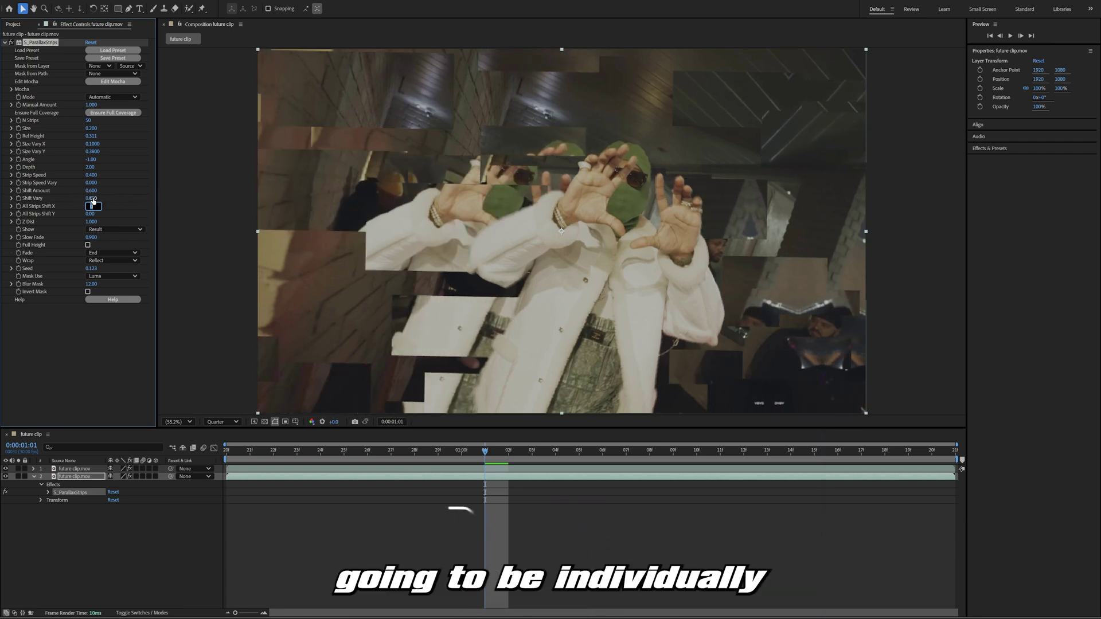
{"action": "left_click_drag", "start_coordinate": [94, 200], "coordinate": [116, 224]}
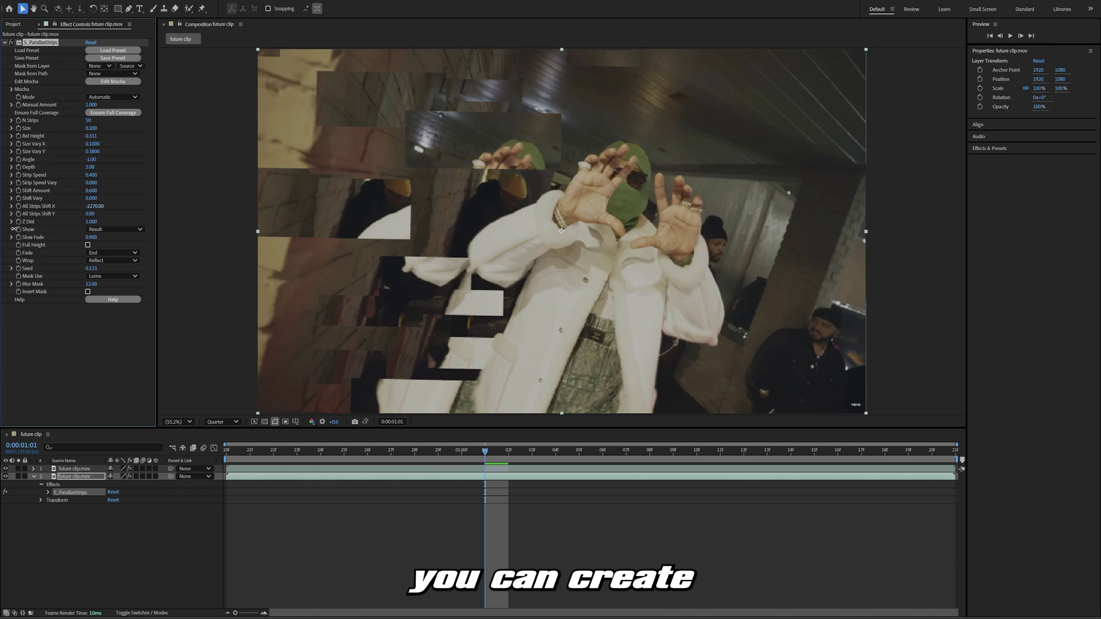
{"action": "left_click_drag", "start_coordinate": [14, 229], "coordinate": [104, 225]}
Confirm Z Dist 1.250, reshuffle the Seed, raise Slow Fade, and increase N Strips to 340
{"action": "key", "text": "comma"}
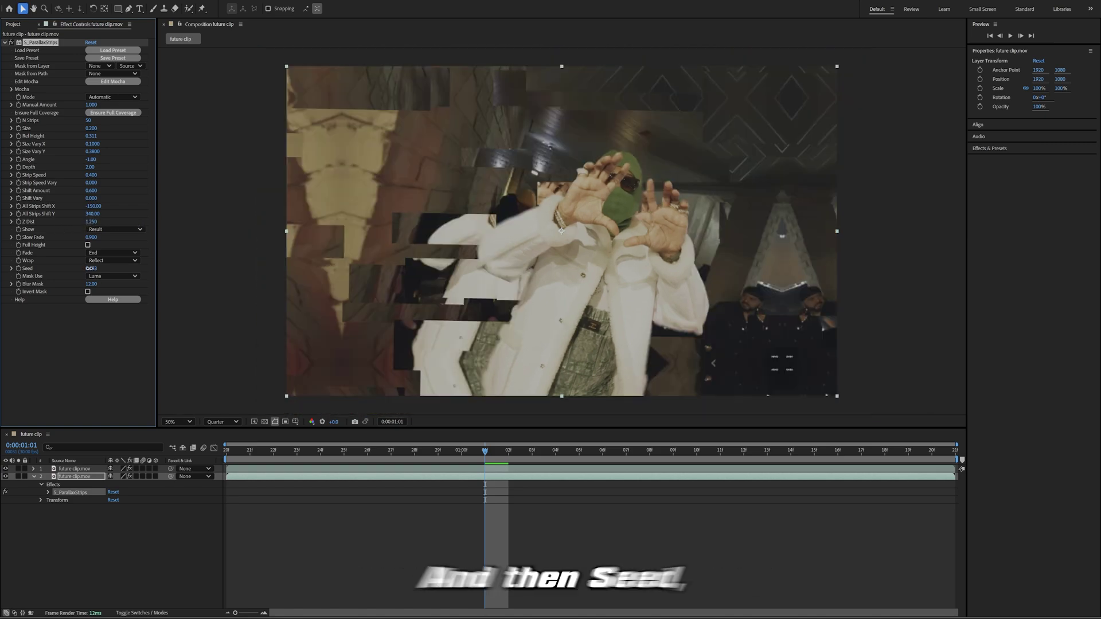
{"action": "left_click_drag", "start_coordinate": [90, 268], "coordinate": [91, 273]}
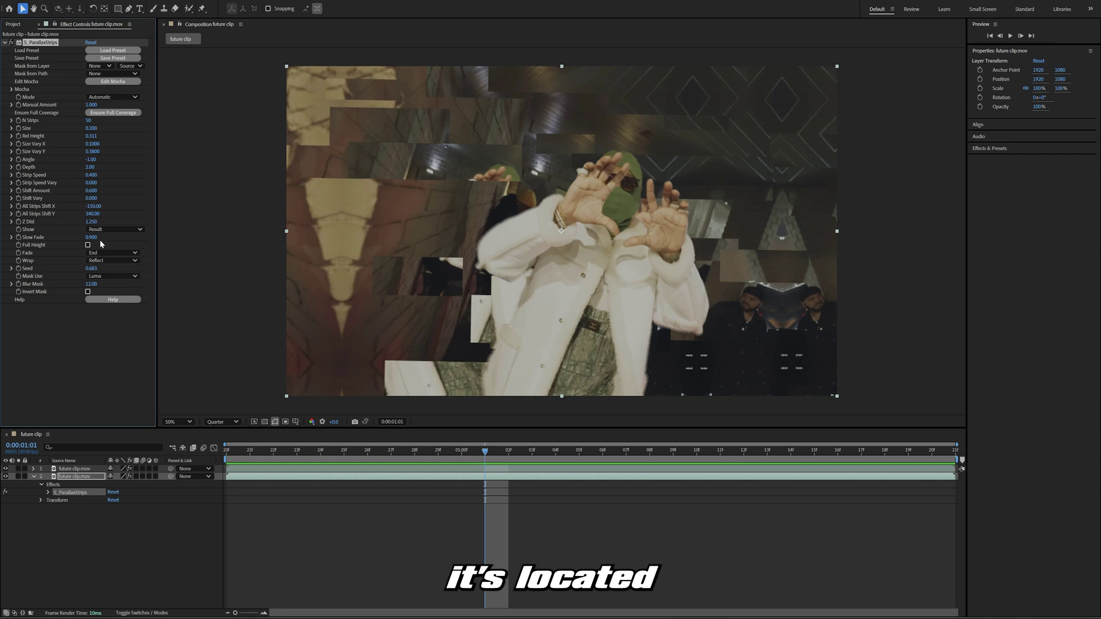
{"action": "left_click_drag", "start_coordinate": [101, 237], "coordinate": [148, 250]}
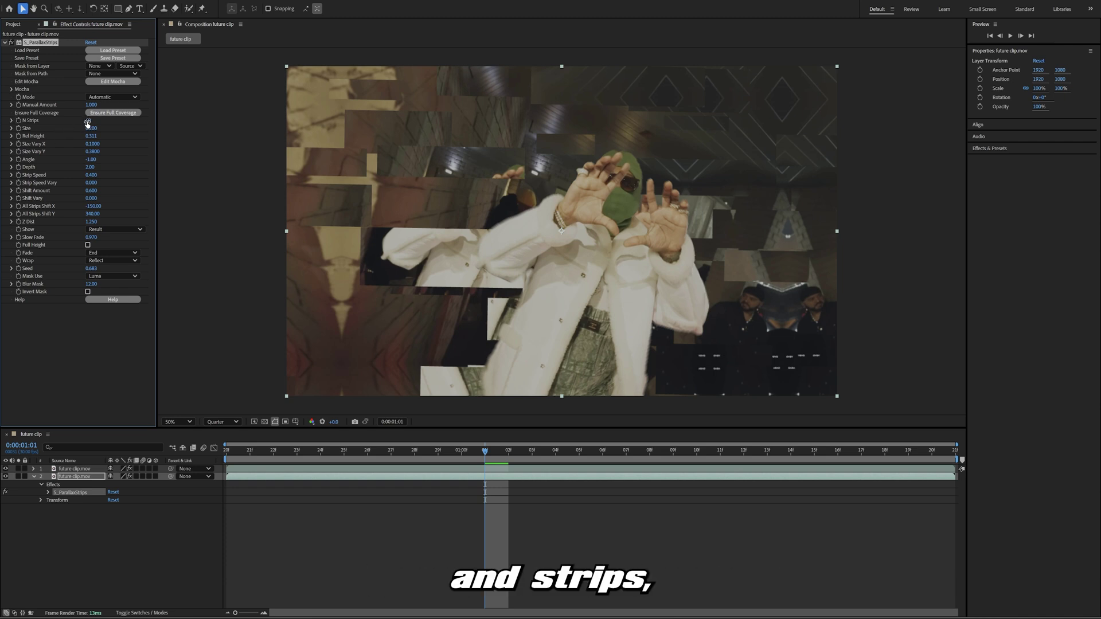
{"action": "left_click_drag", "start_coordinate": [89, 121], "coordinate": [319, 170]}
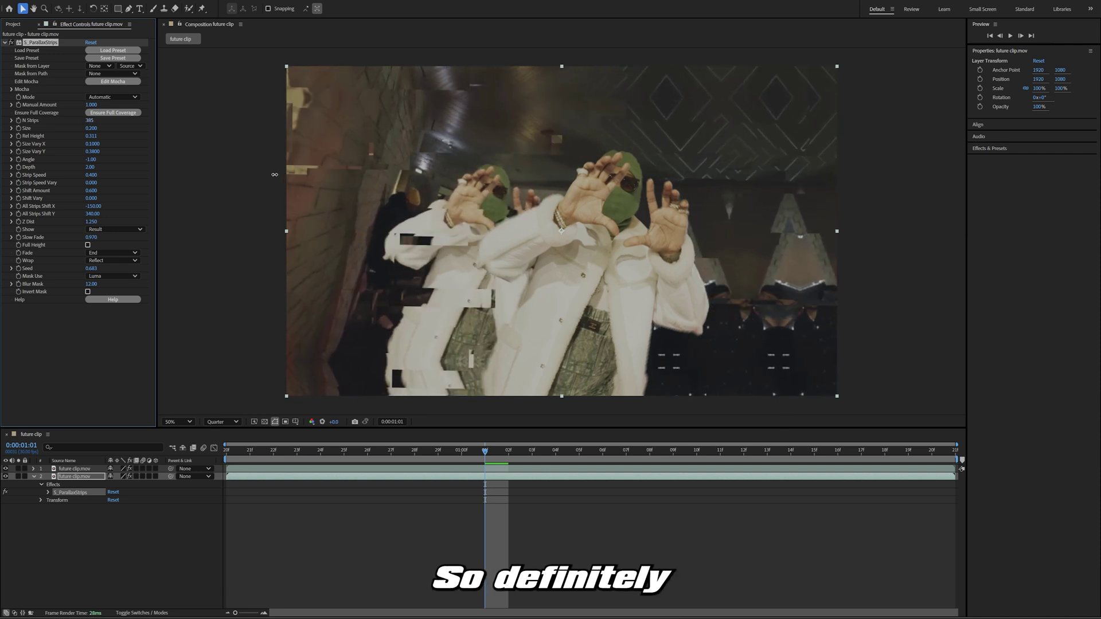
Reduce the number of parallax strips to 27 and deselect the effect
{"action": "left_click_drag", "start_coordinate": [227, 174], "coordinate": [173, 180]}
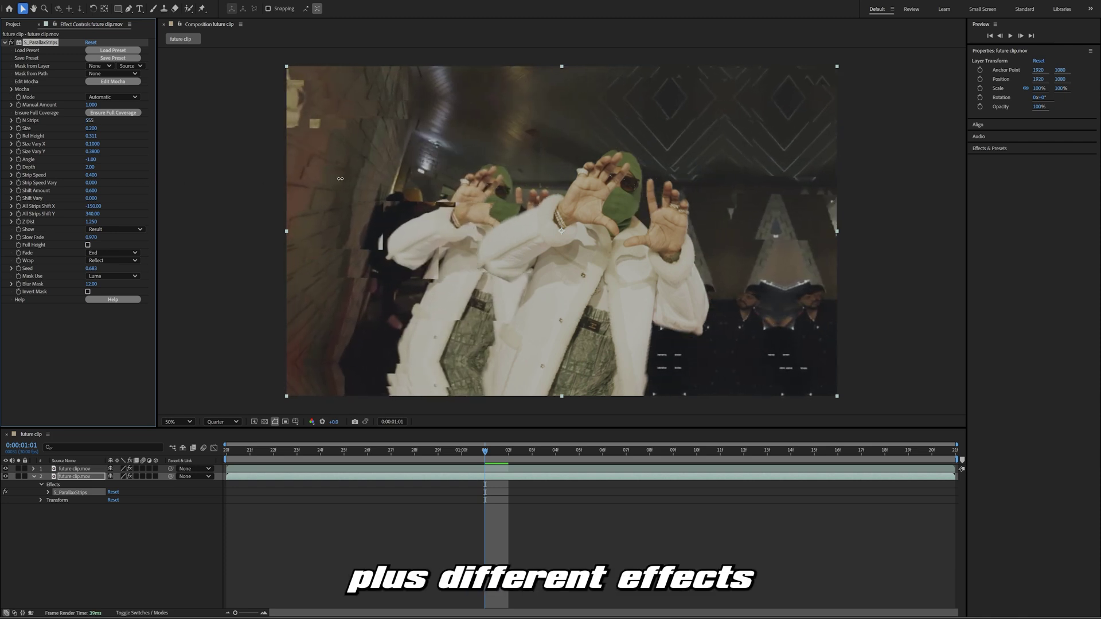
{"action": "left_click_drag", "start_coordinate": [340, 178], "coordinate": [227, 186]}
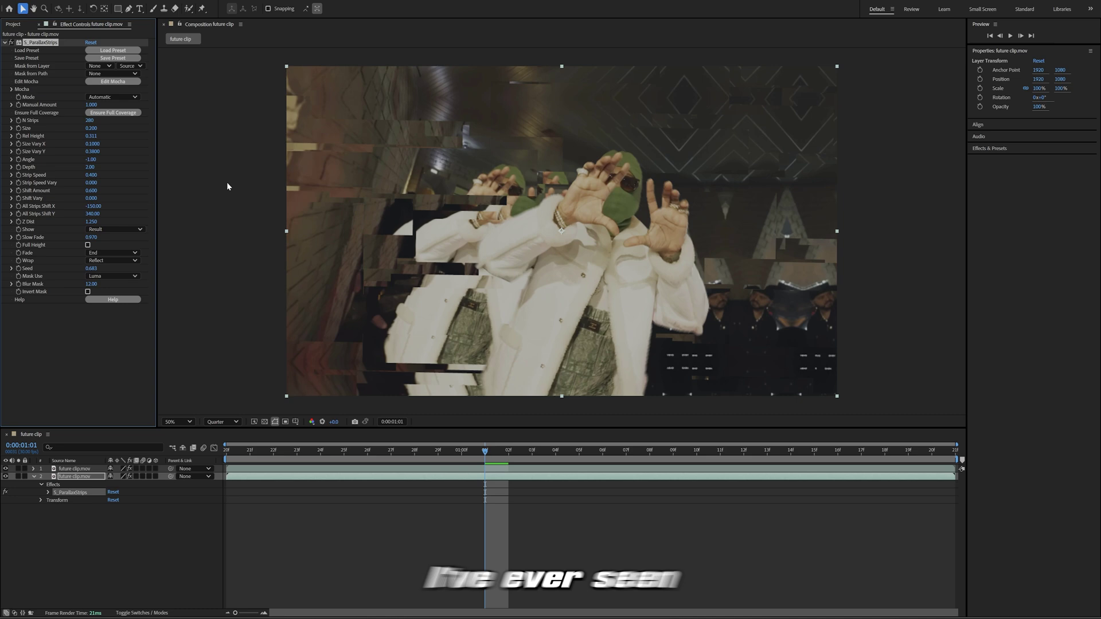
{"action": "left_click", "coordinate": [139, 161]}
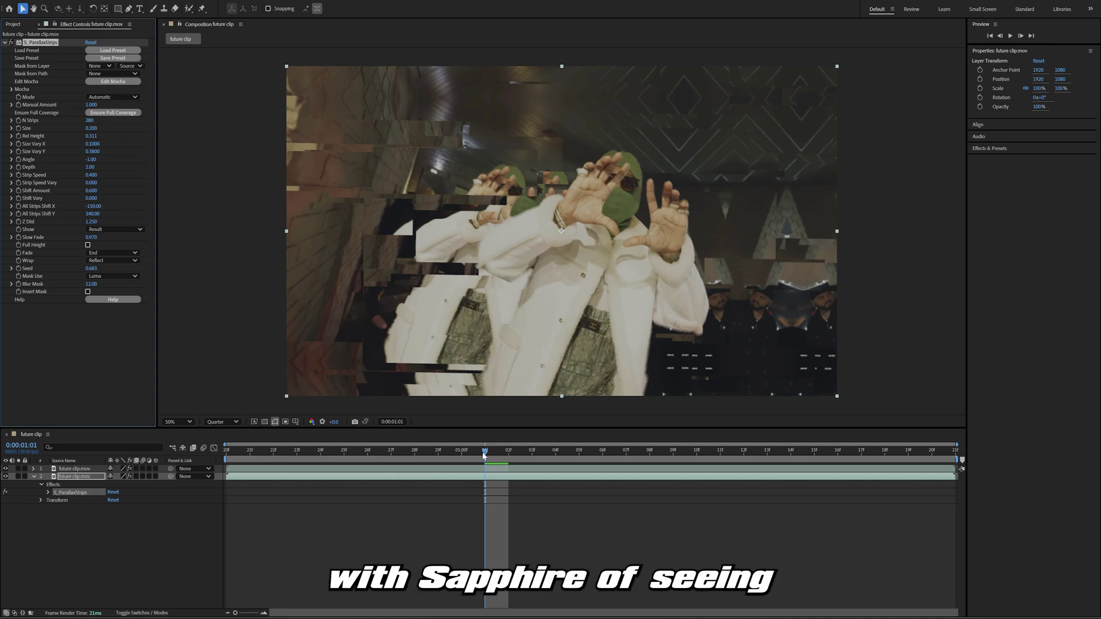
Scrub the timeline to check the strips, then preview the clip from the start
{"action": "left_click_drag", "start_coordinate": [485, 451], "coordinate": [502, 468]}
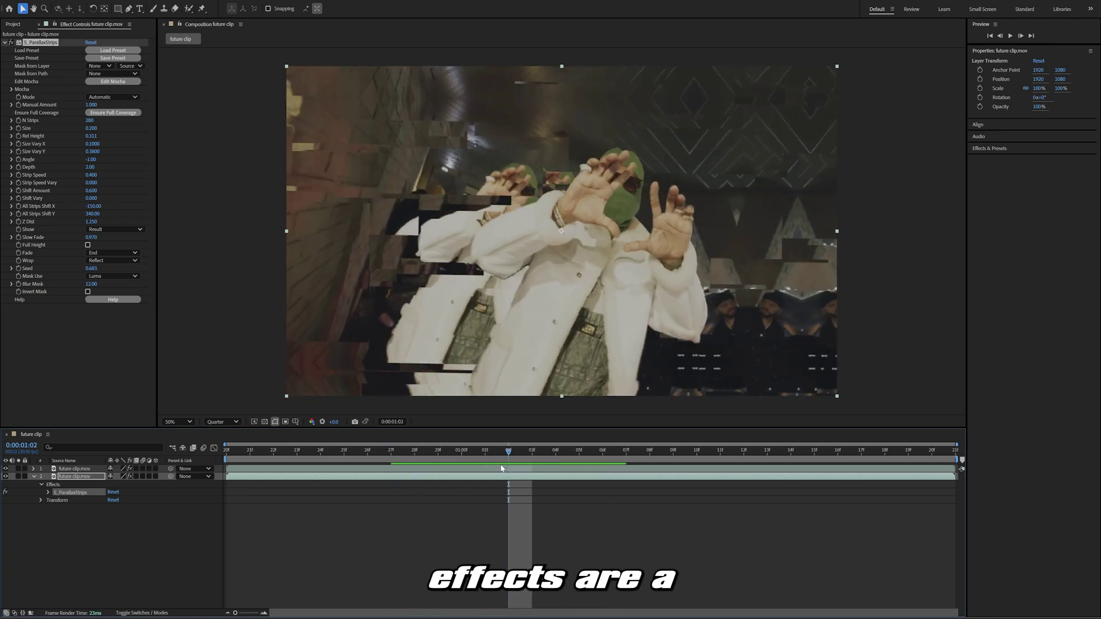
{"action": "left_click_drag", "start_coordinate": [501, 468], "coordinate": [226, 452]}
{"action": "key", "text": "space"}
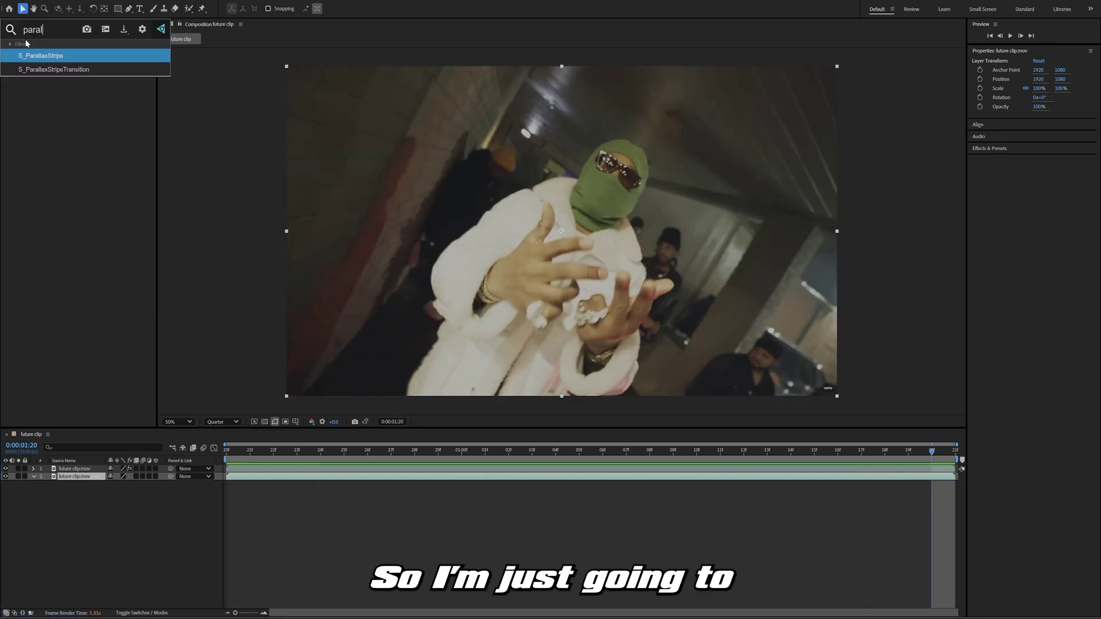
Reapply S_ParallaxStrips and keyframe the strip Size to about 0.520 at 1 second 11 frames
{"action": "key", "text": "Return"}
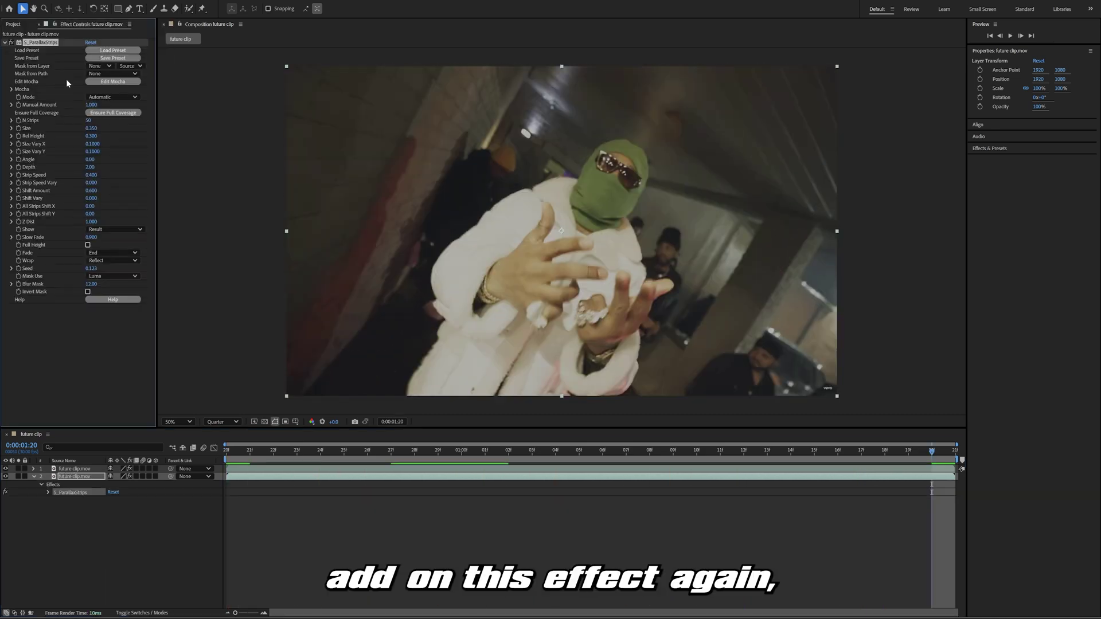
{"action": "left_click_drag", "start_coordinate": [396, 450], "coordinate": [203, 461]}
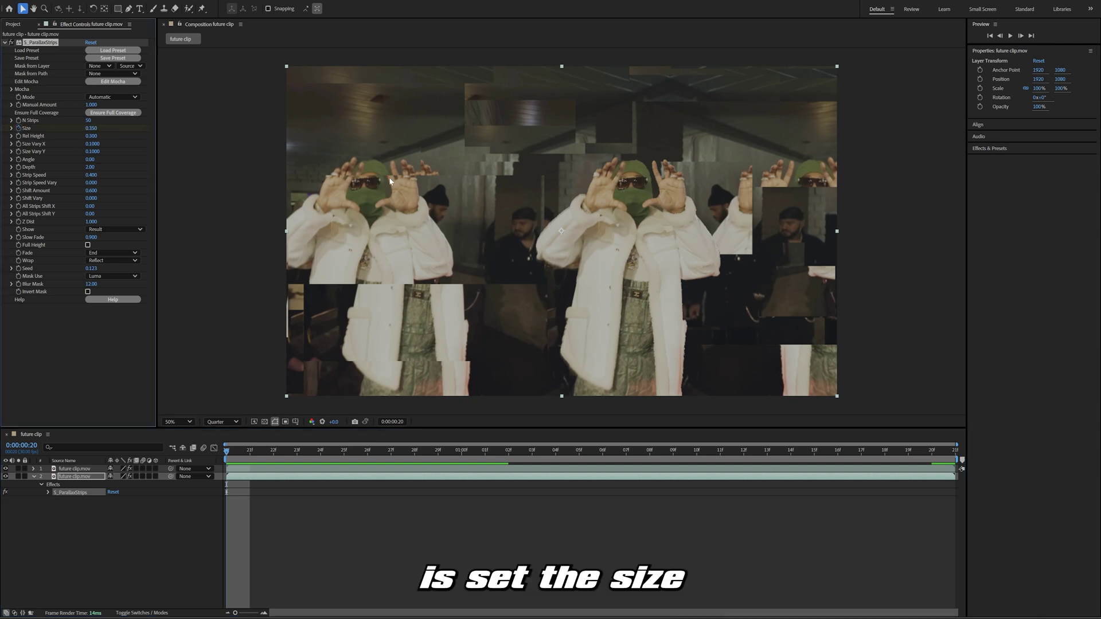
{"action": "left_click", "coordinate": [931, 452]}
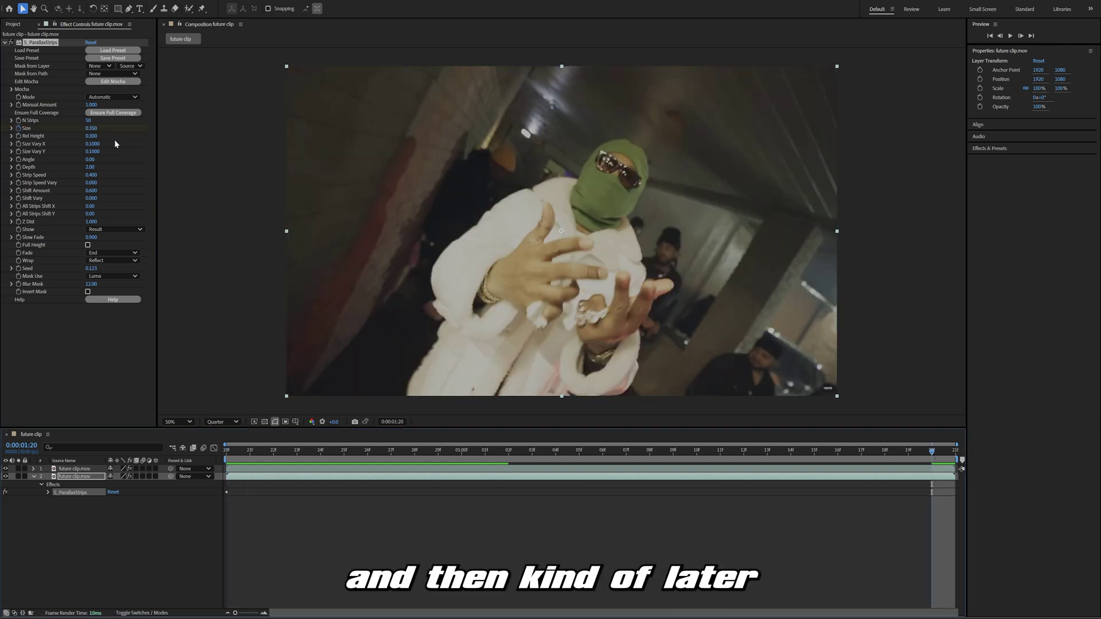
{"action": "left_click", "coordinate": [730, 460]}
{"action": "left_click_drag", "start_coordinate": [92, 133], "coordinate": [112, 144]}
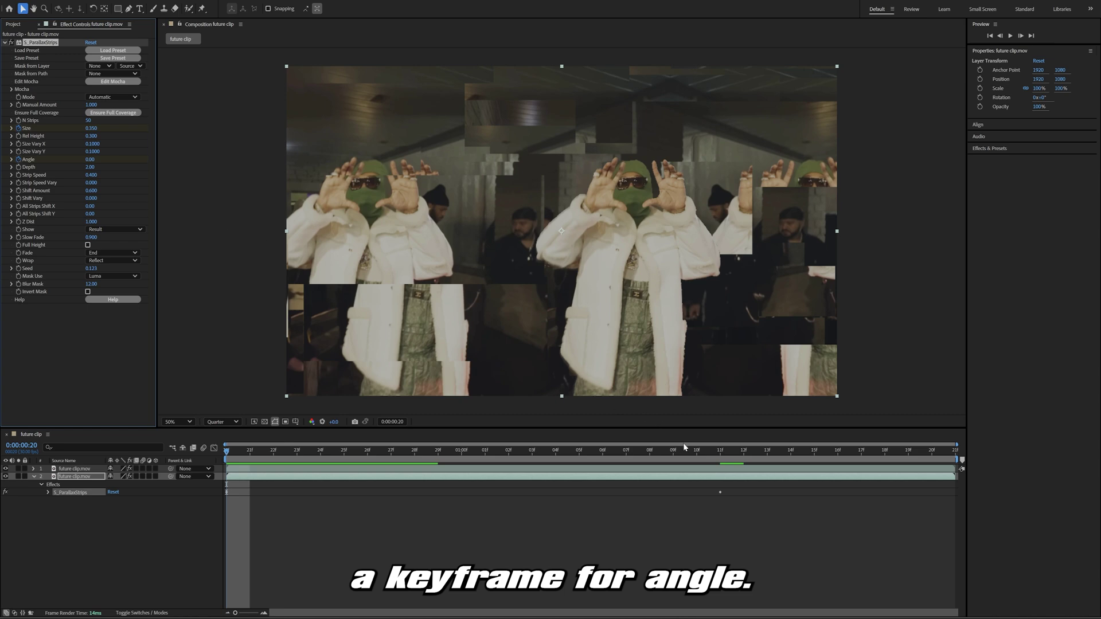
Keyframe the strip Angle to 155 degrees at 1 second 8 frames, then preview from the start
{"action": "left_click", "coordinate": [720, 451]}
{"action": "left_click", "coordinate": [649, 451]}
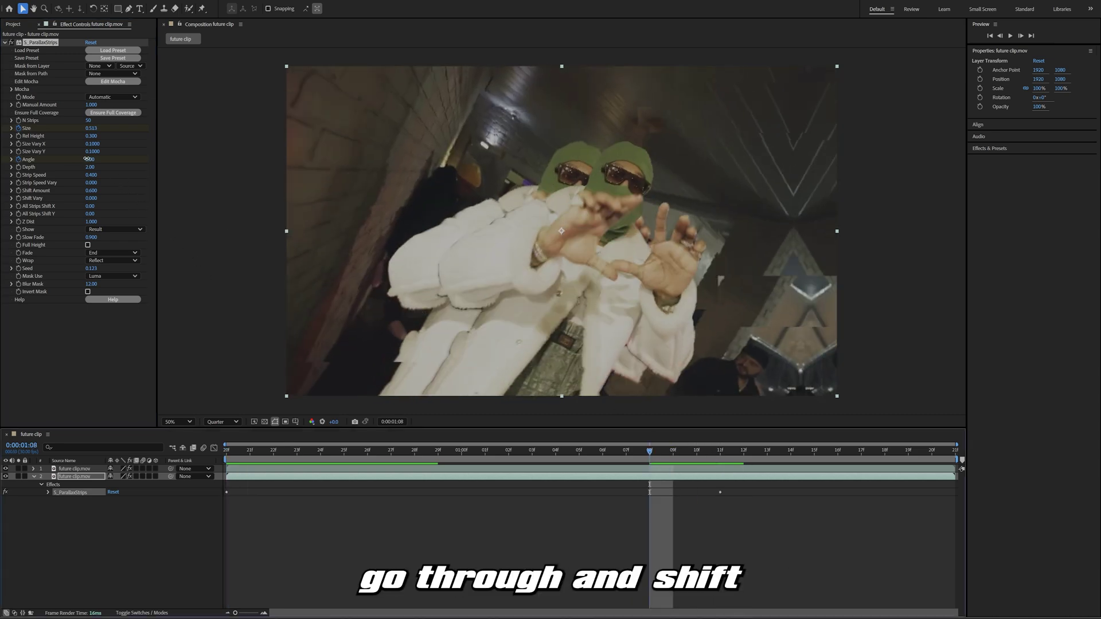
{"action": "left_click_drag", "start_coordinate": [89, 159], "coordinate": [246, 177]}
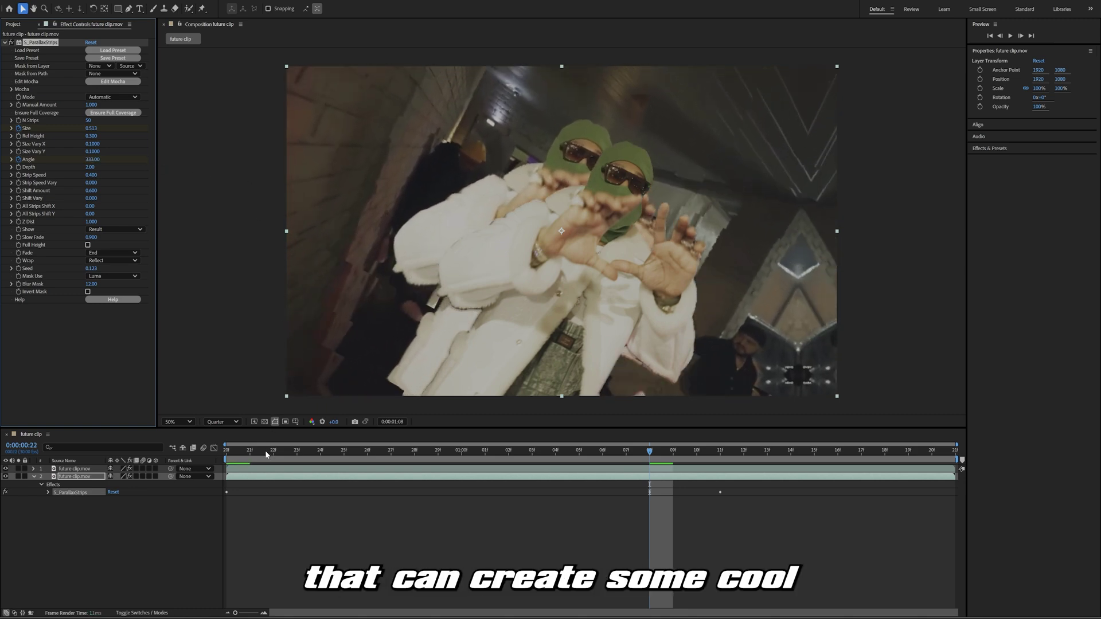
{"action": "left_click_drag", "start_coordinate": [266, 455], "coordinate": [212, 449]}
{"action": "key", "text": "space"}
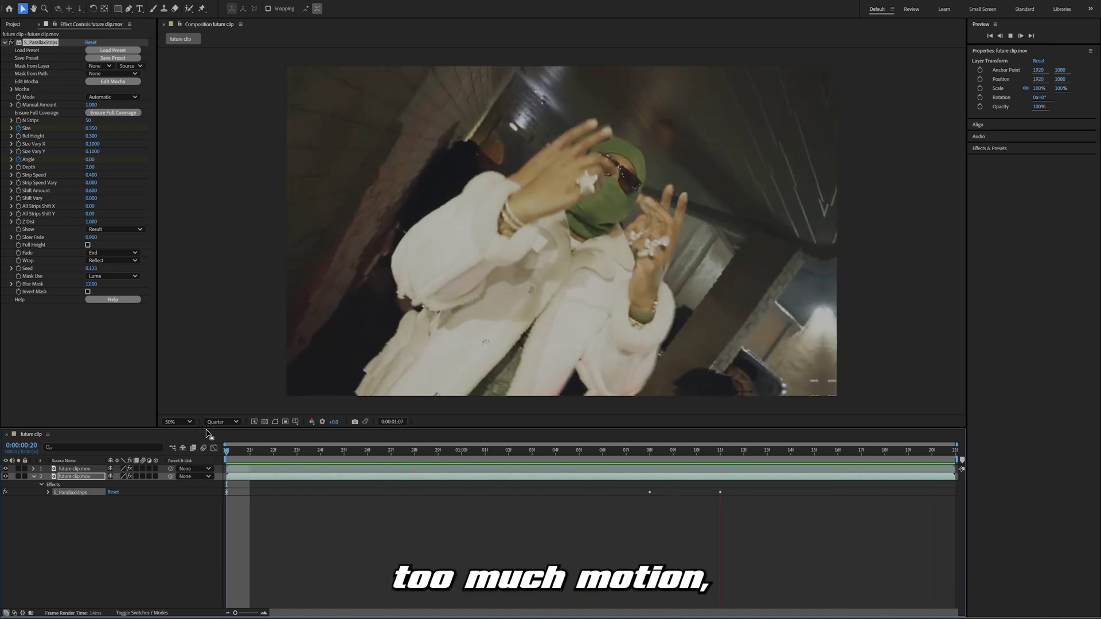
Stop the preview and set Strip Speed to -1.760 at the 1-second mark
{"action": "key", "text": "space"}
{"action": "left_click", "coordinate": [458, 453]}
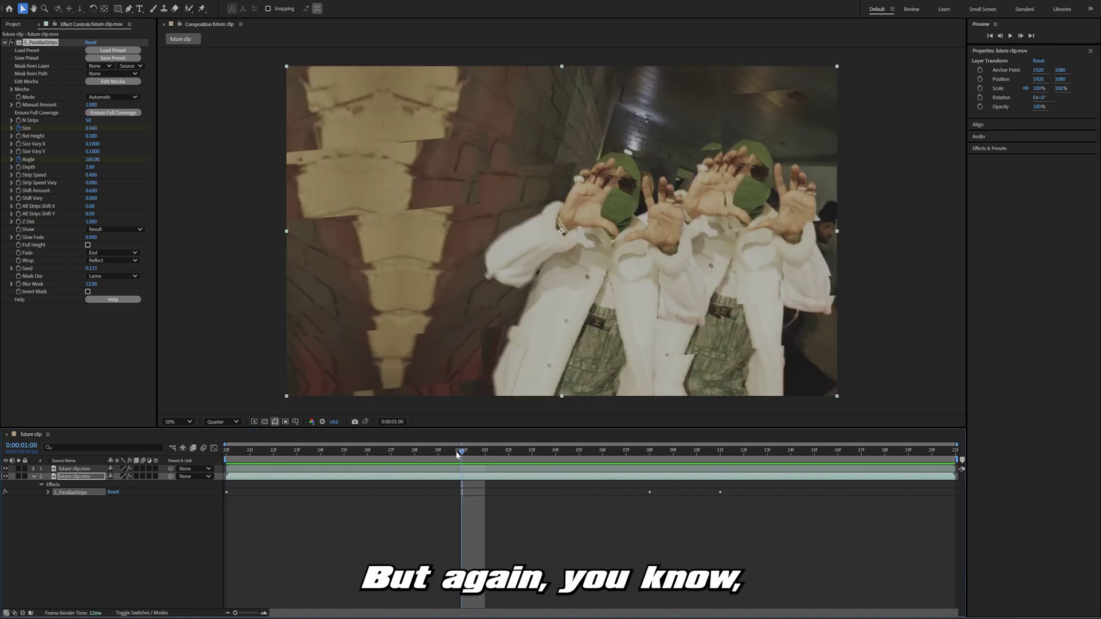
{"action": "left_click", "coordinate": [25, 360]}
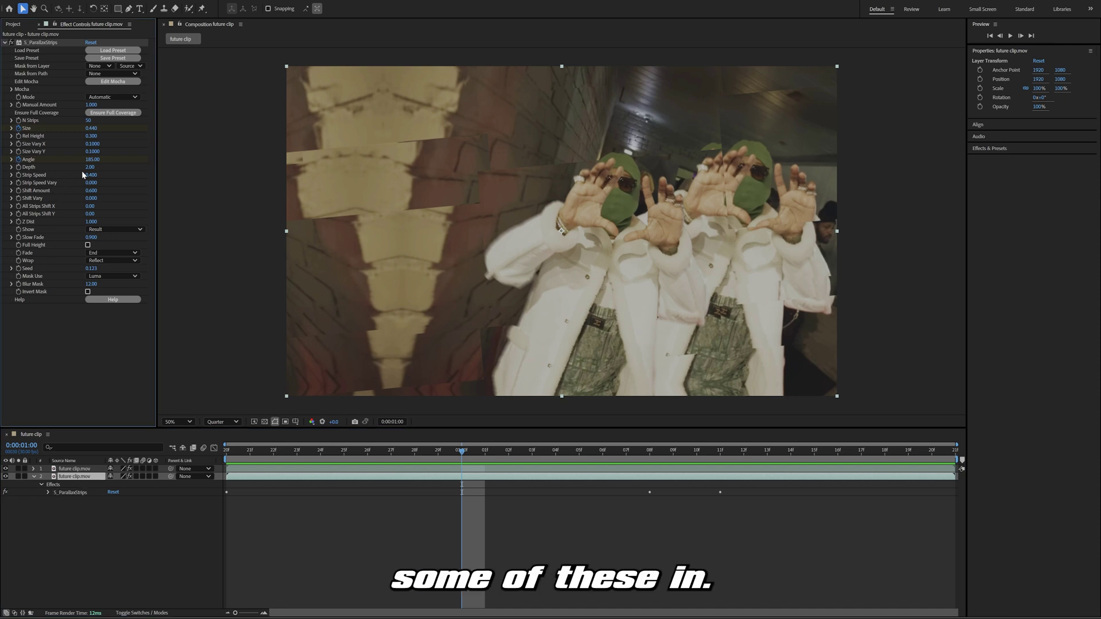
{"action": "left_click_drag", "start_coordinate": [90, 175], "coordinate": [37, 218]}
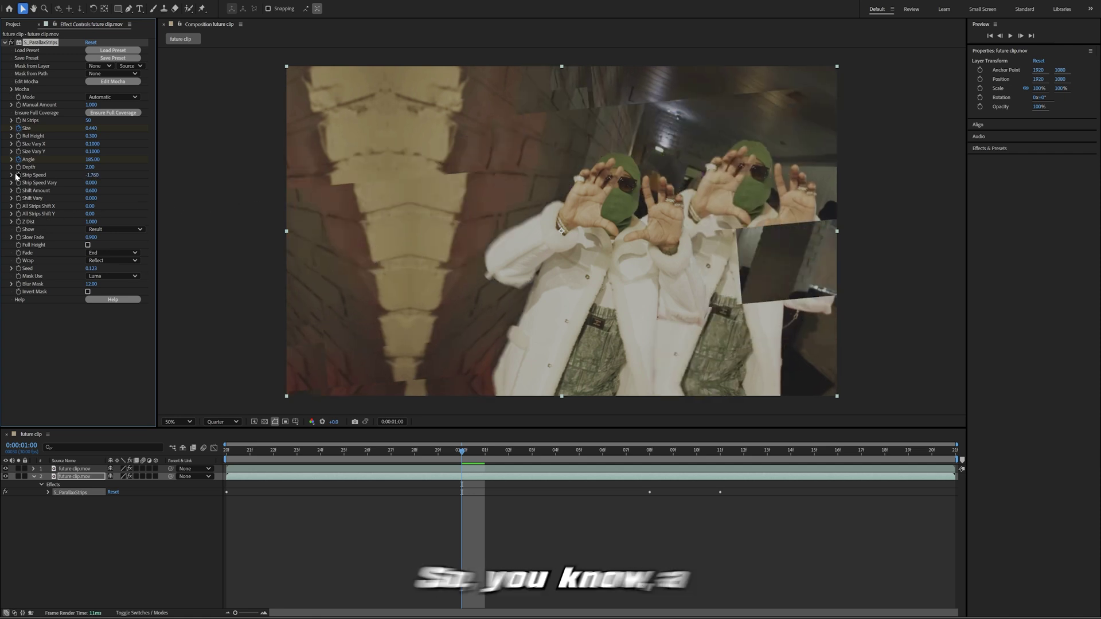
Raise Strip Speed to 2.280 at 1 second 11 frames and preview the animation
{"action": "left_click_drag", "start_coordinate": [376, 451], "coordinate": [274, 451]}
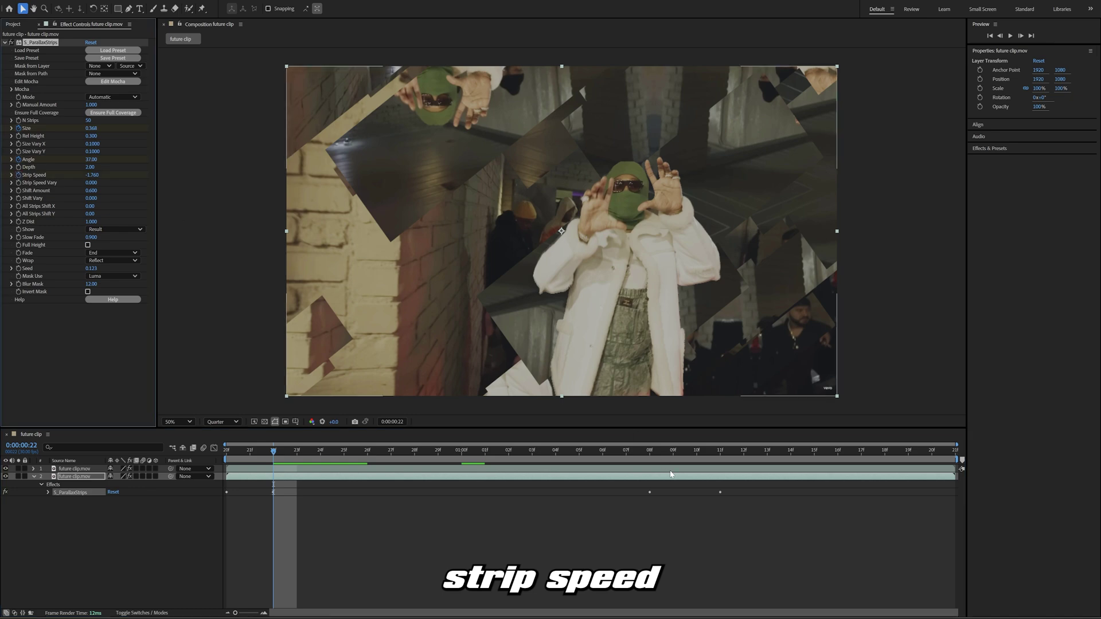
{"action": "left_click_drag", "start_coordinate": [680, 452], "coordinate": [721, 452]}
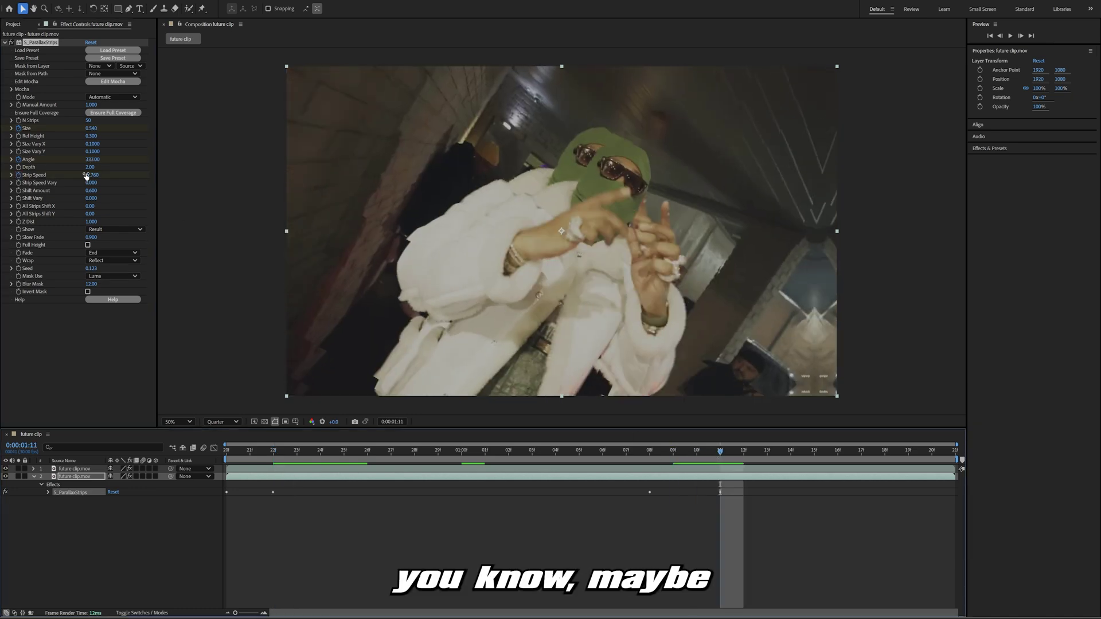
{"action": "left_click_drag", "start_coordinate": [216, 184], "coordinate": [284, 199]}
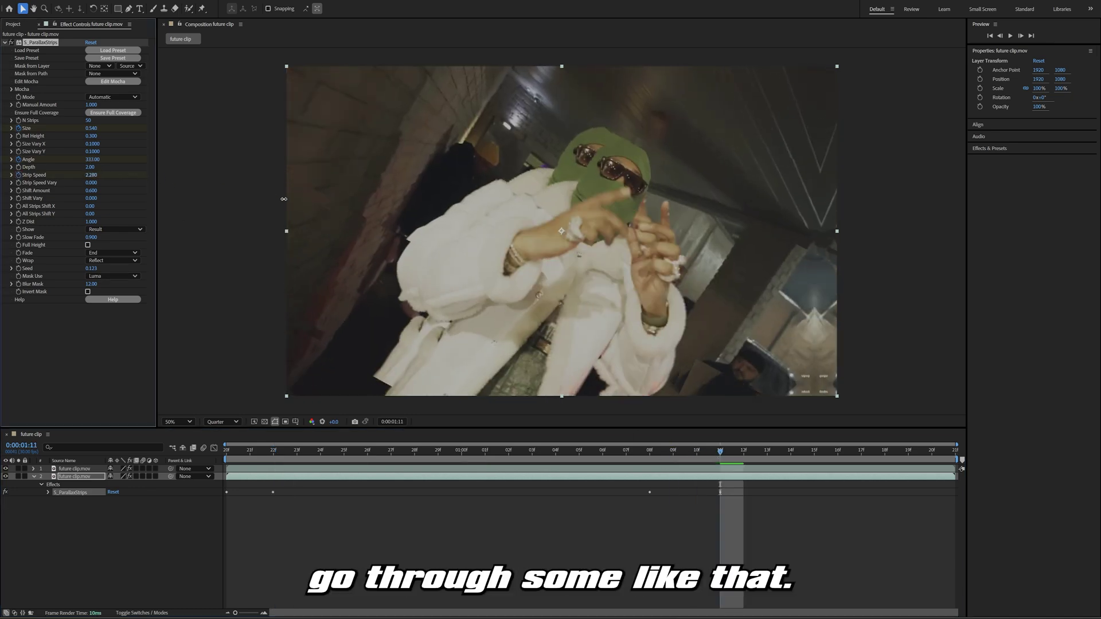
{"action": "key", "text": "space"}
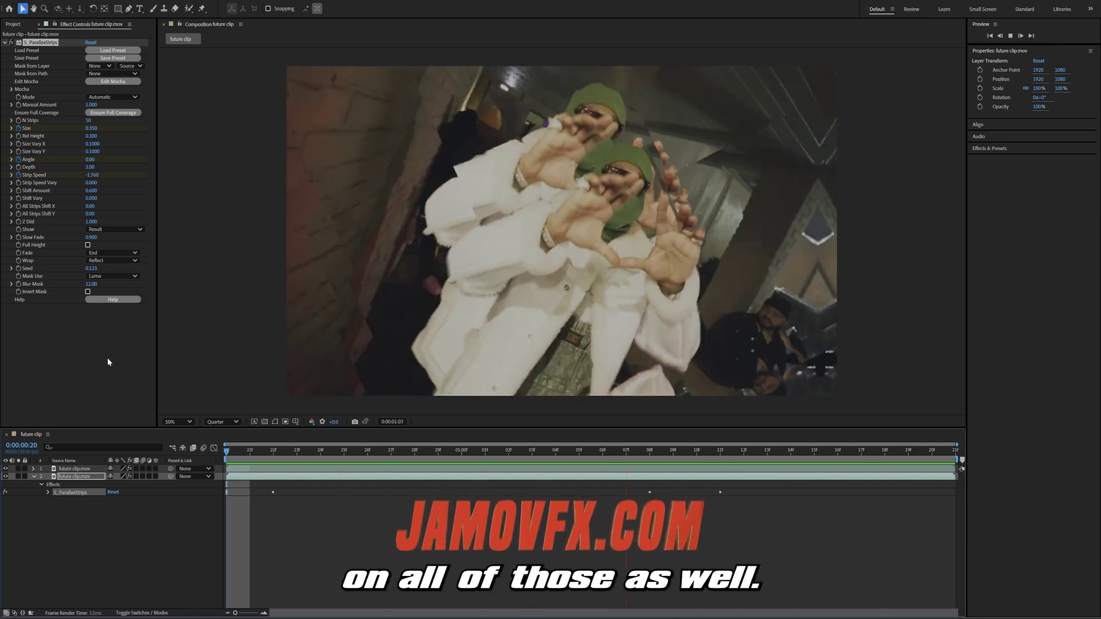
{"action": "left_click", "coordinate": [557, 468]}
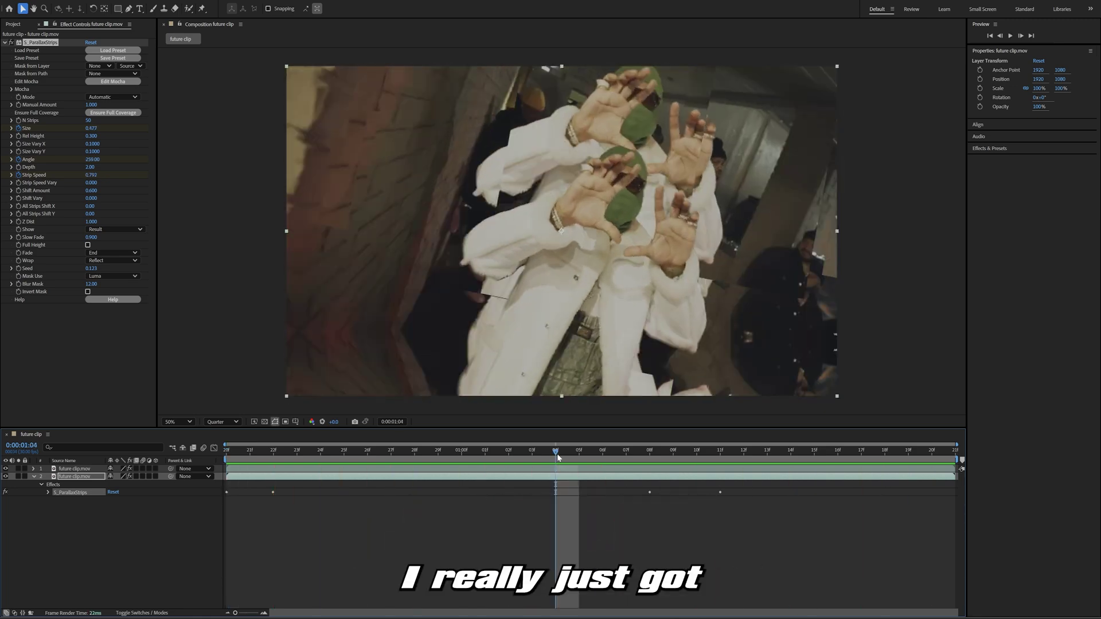